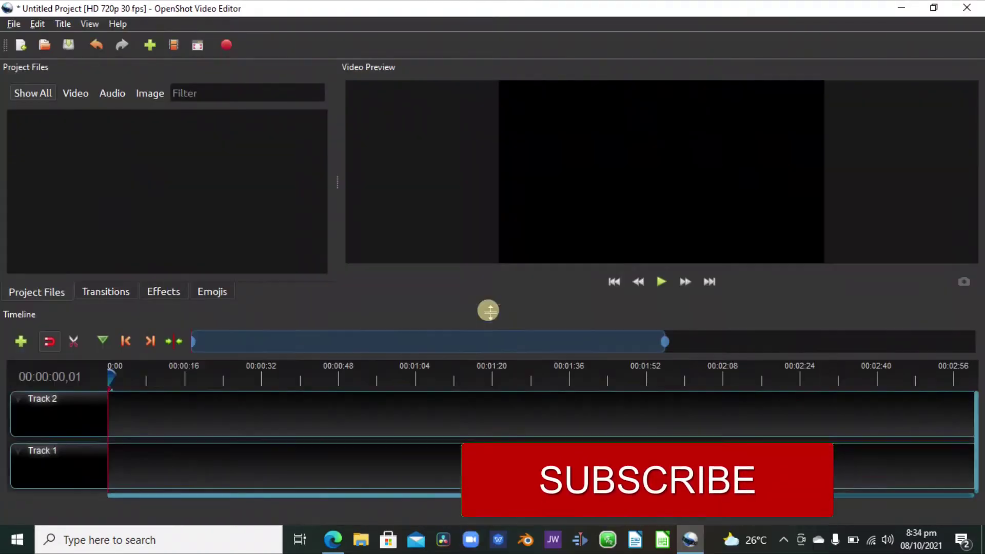
- Browse the Title menu's animated title option, then close it without creating a title
click(14, 24)
click(63, 24)
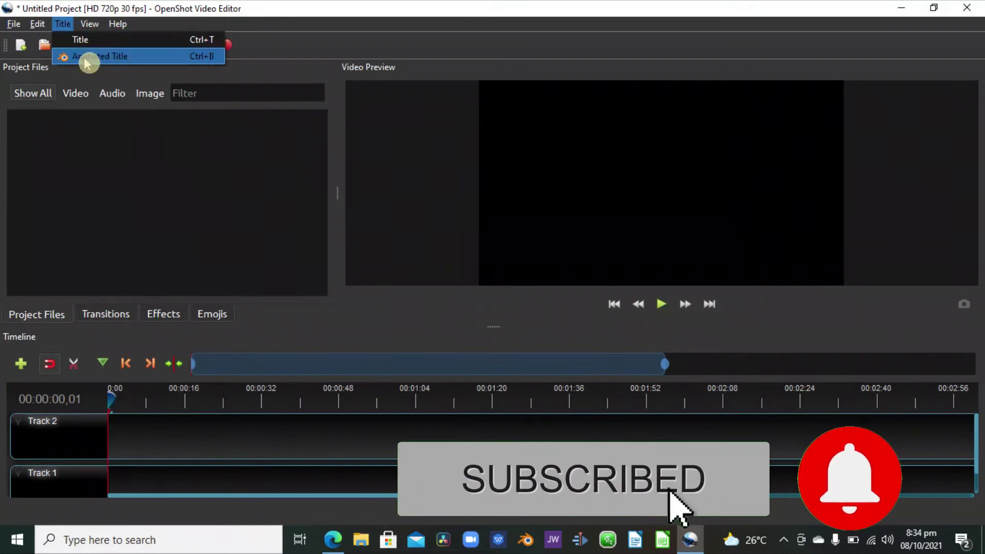
click(35, 70)
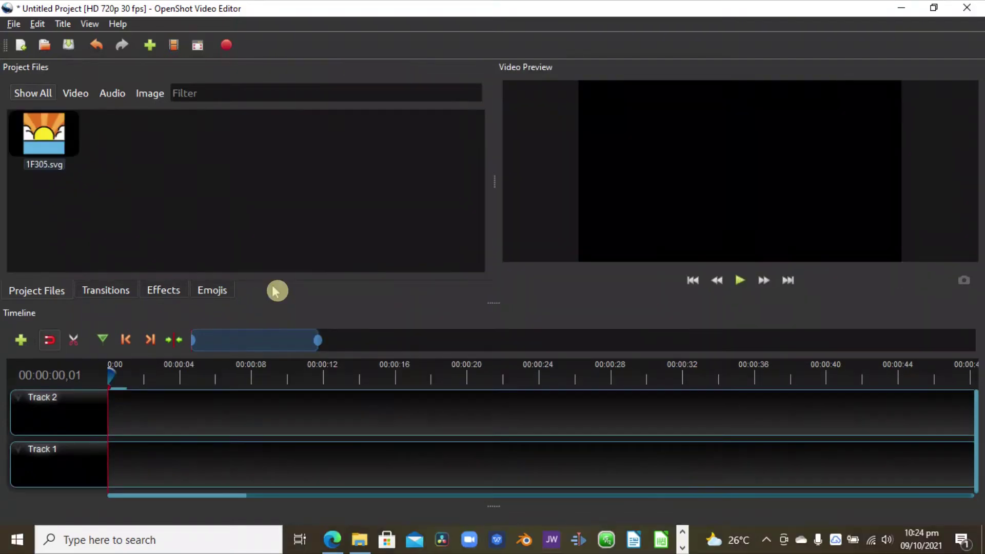
- Remove 1F305.svg from the project via its right-click menu, leaving Project Files empty
click(54, 139)
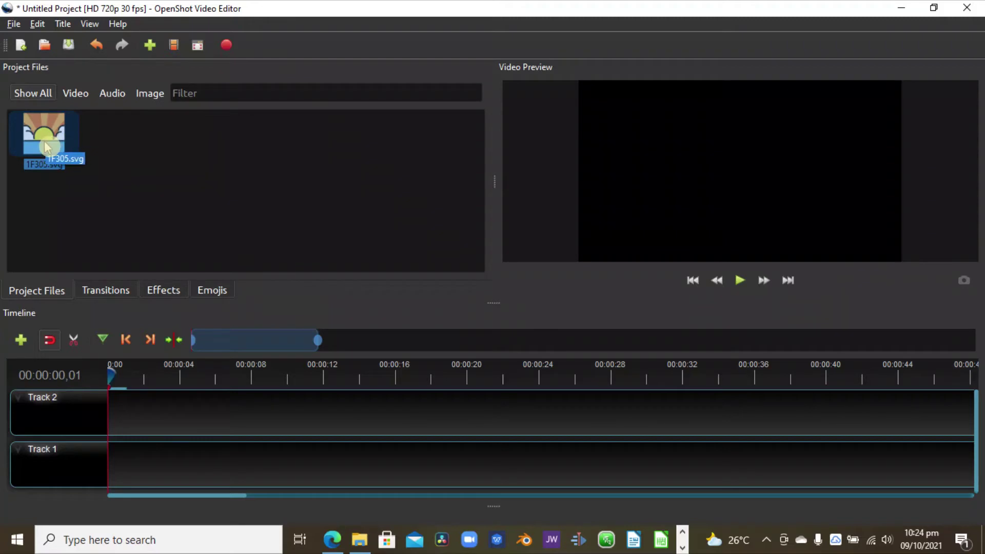
click(48, 148)
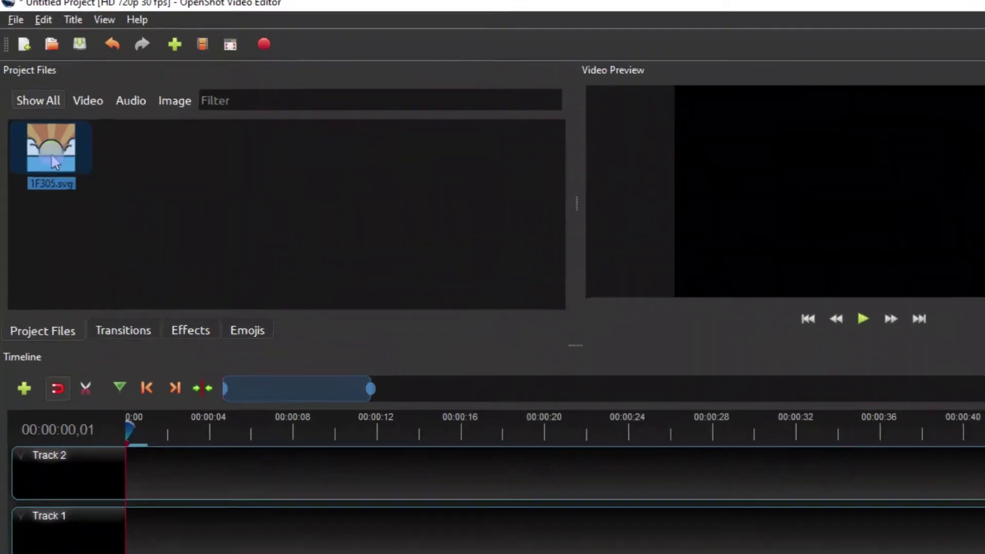
right_click(46, 142)
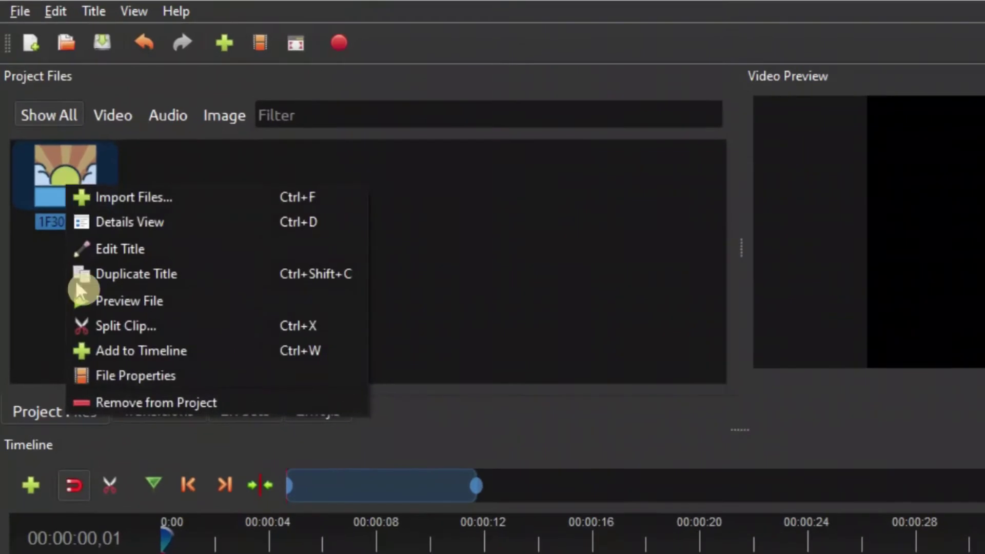
click(133, 410)
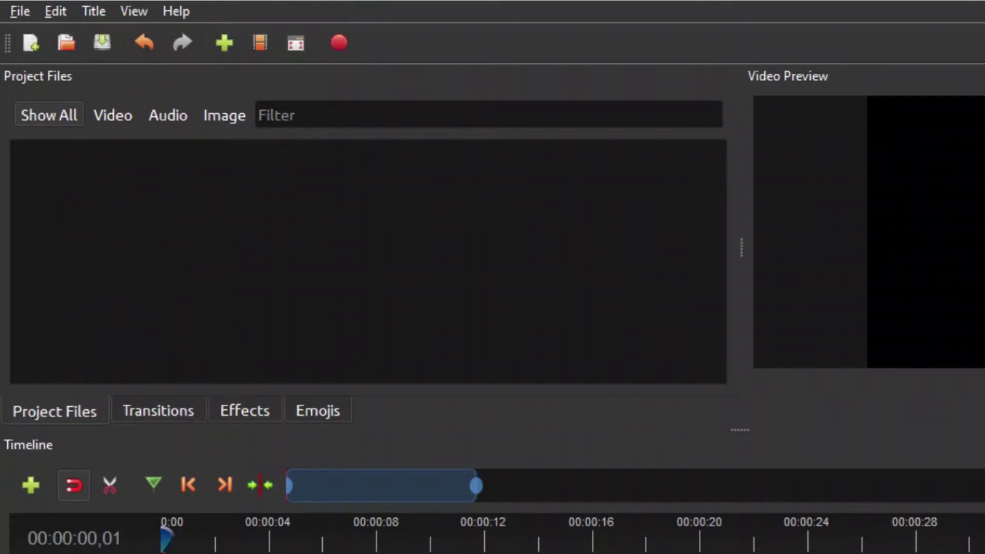
- Drag the VID_20160918 videos from Downloads into Project Files
key(alt+Tab)
click(886, 513)
drag(886, 513, 307, 278)
click(333, 271)
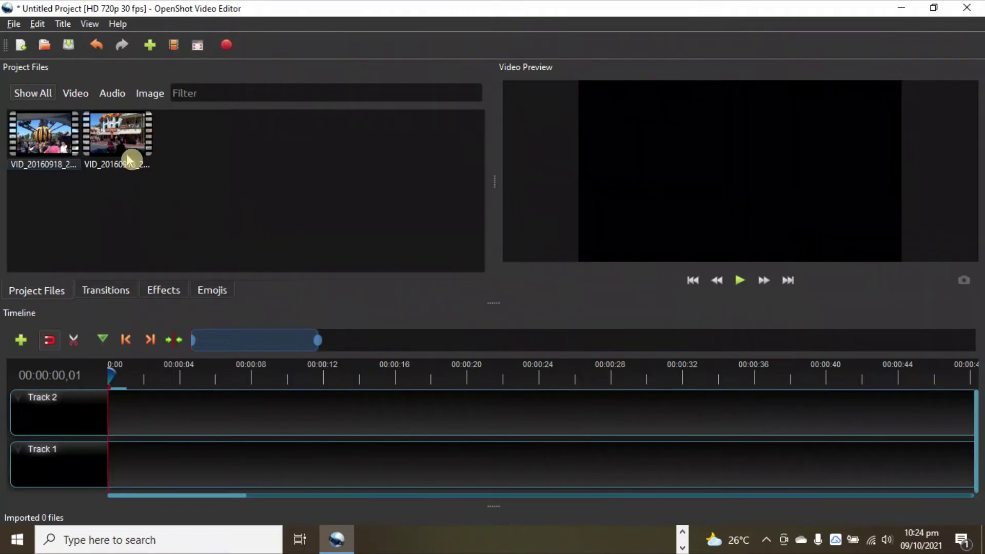
- Import the sunset-dreams and way-home tunetank MP3 tracks into the project
right_click(217, 148)
click(243, 149)
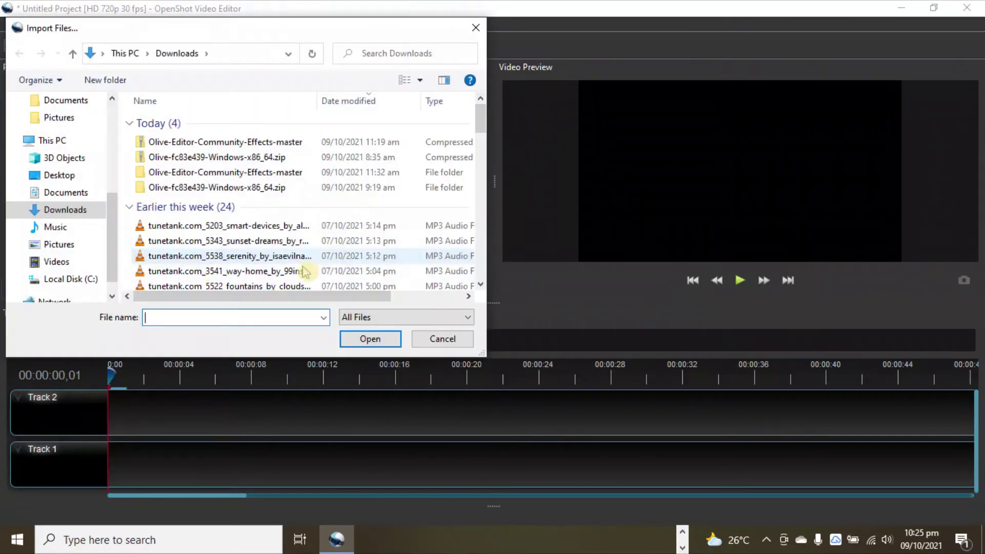
click(175, 241)
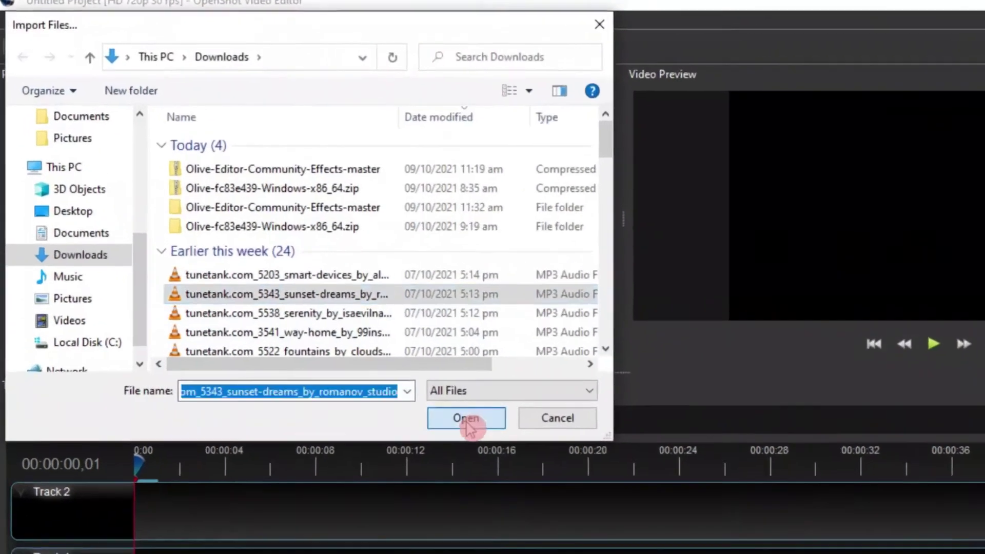
click(370, 339)
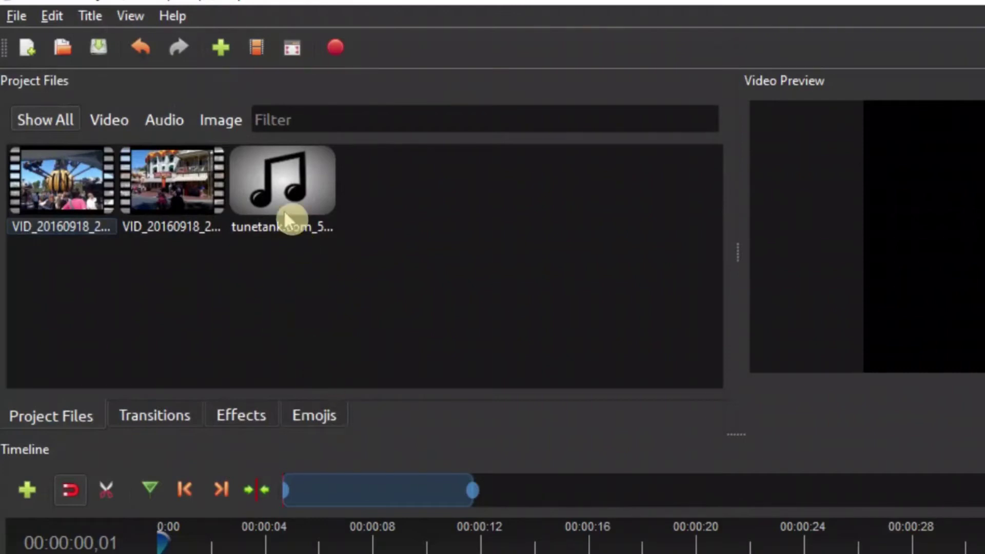
click(226, 46)
click(382, 389)
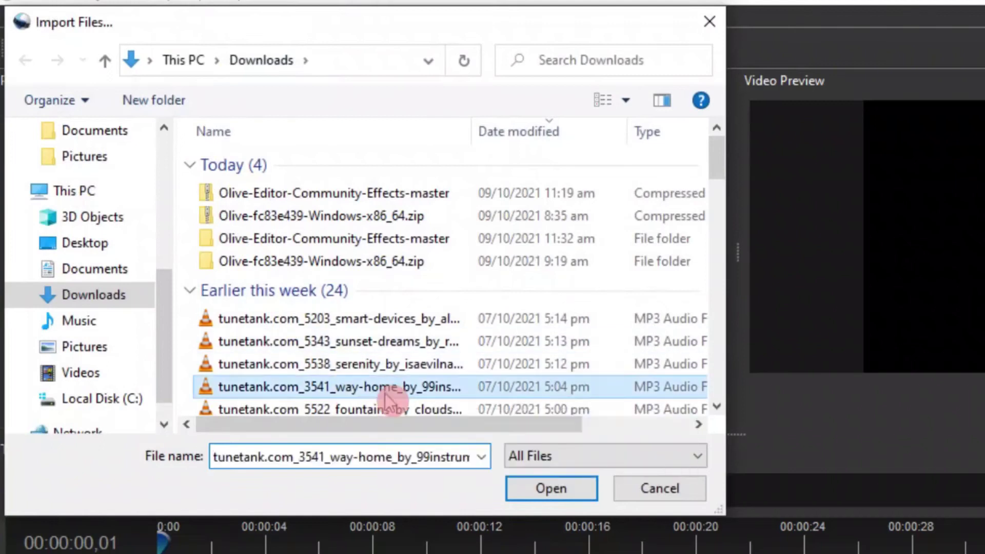
click(536, 487)
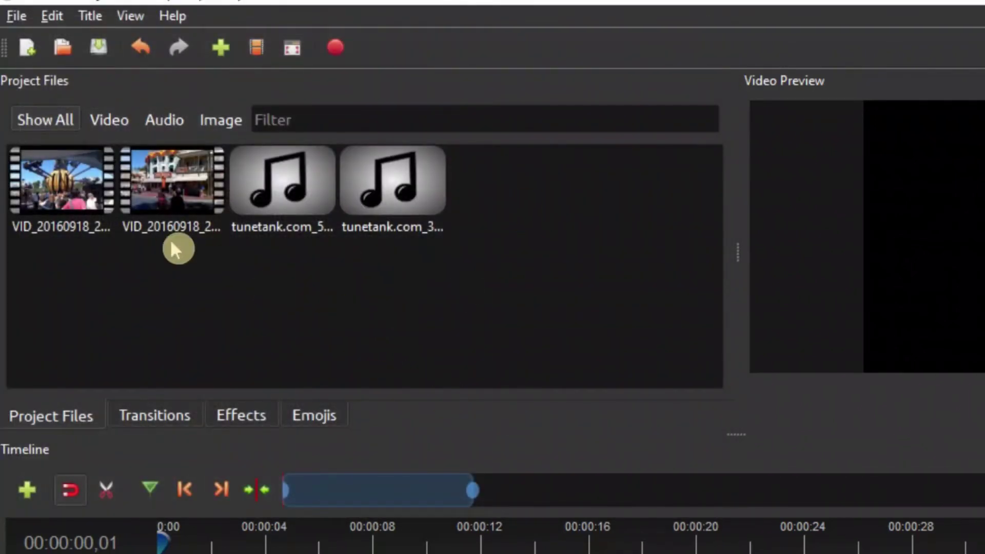
- Import the pexels-pixabay waterfall image through File > Import Files
click(17, 20)
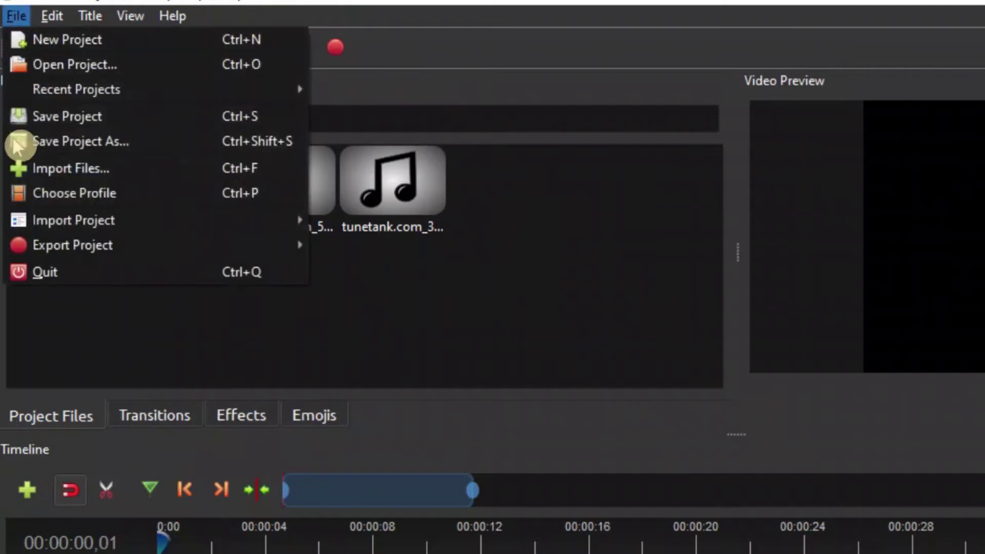
click(47, 170)
scroll(391, 334, down, 10)
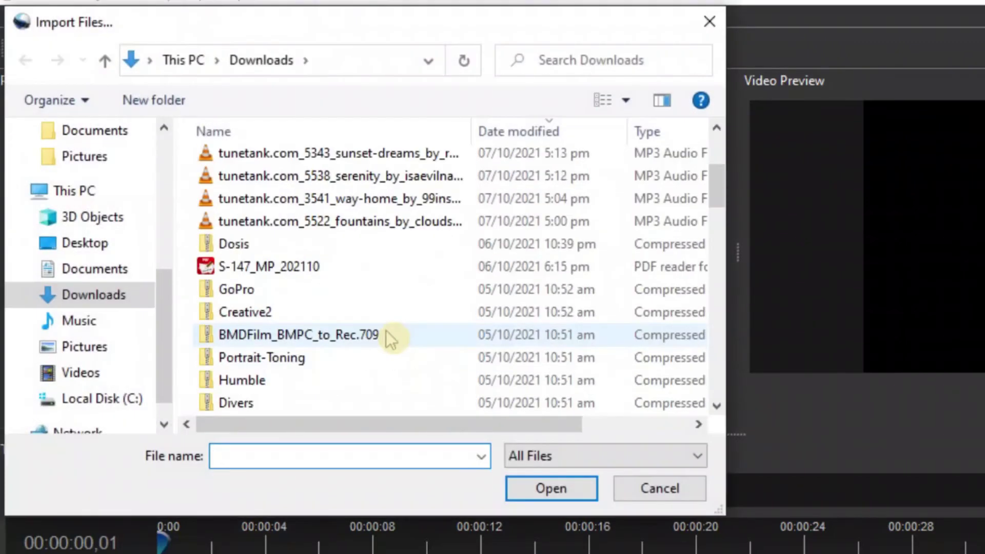
scroll(269, 336, down, 2)
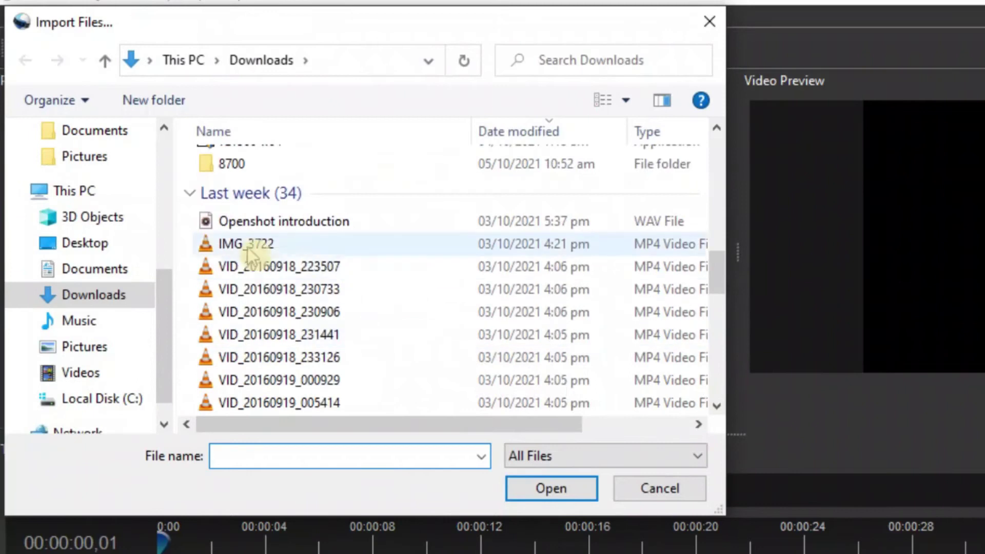
scroll(258, 248, down, 5)
key(Escape)
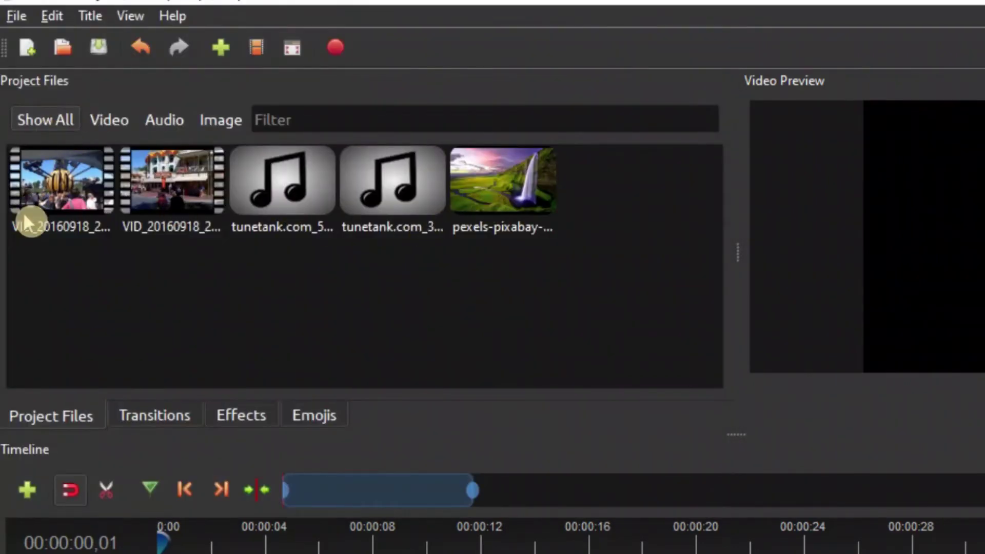
- Filter Project Files by Video, Audio and Image, return to Show All, and select the first video
click(117, 120)
click(164, 121)
click(212, 123)
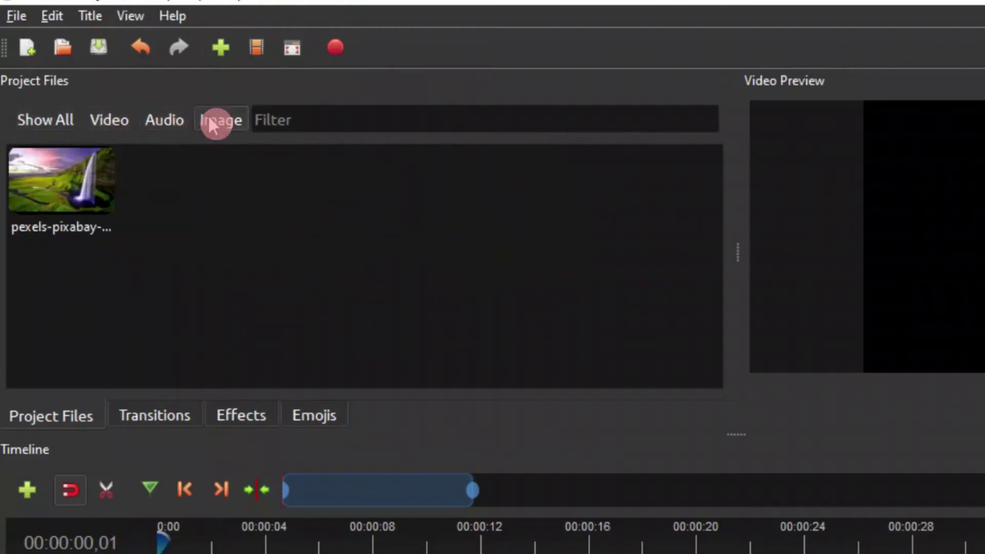
click(39, 126)
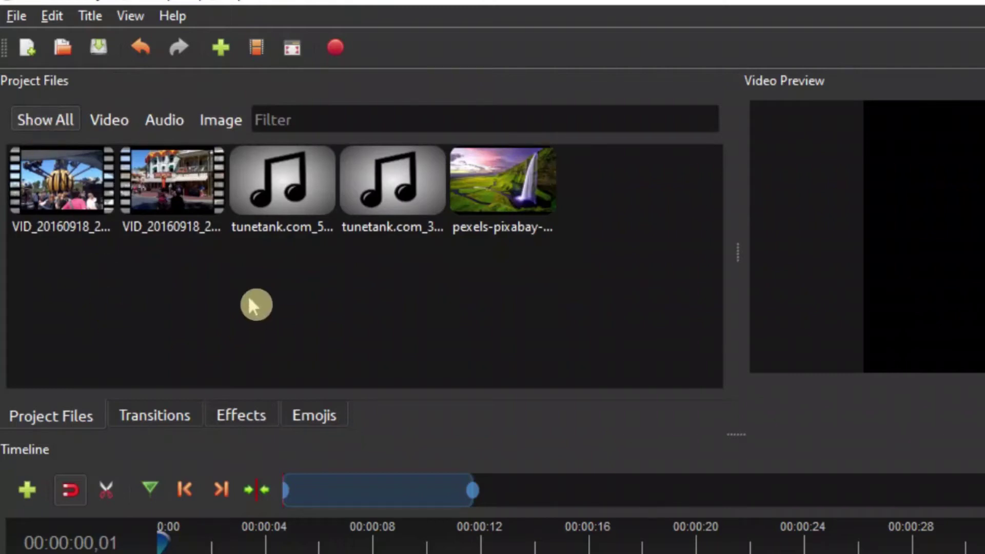
click(74, 172)
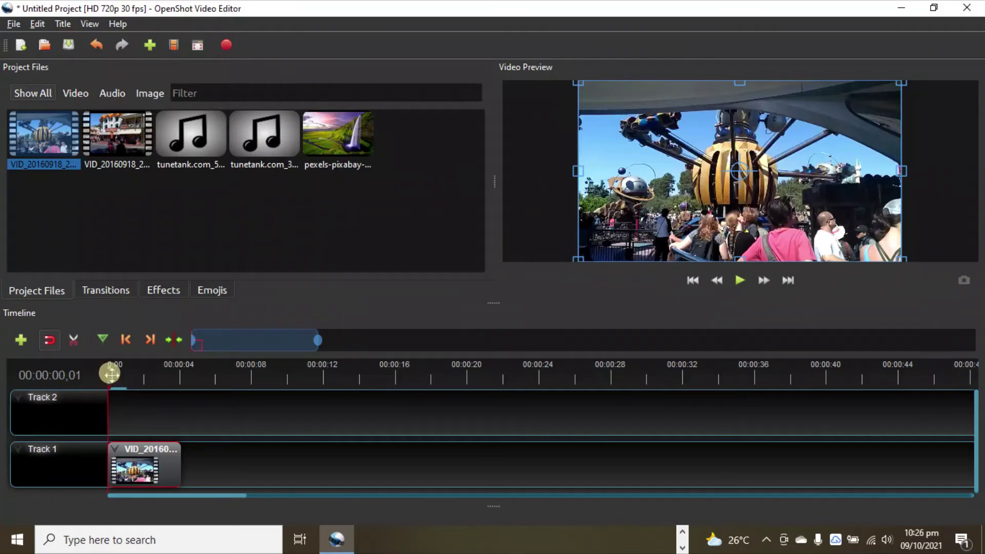
- Scrub the playhead through the Track 1 clip to about 00:00:01,17
drag(110, 374, 134, 377)
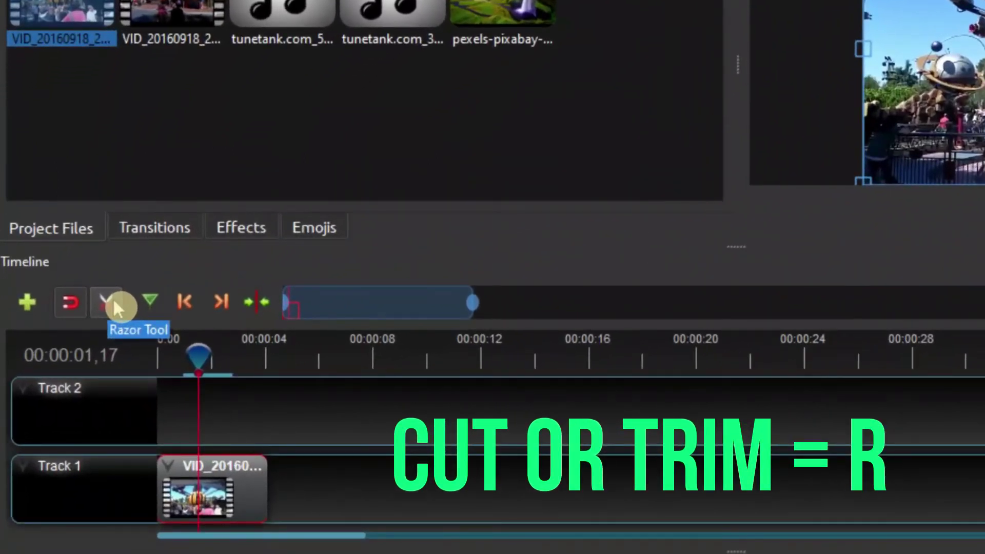
- Razor-cut the Track 1 clip in two, leave razor mode, and inspect the second piece's options
click(113, 302)
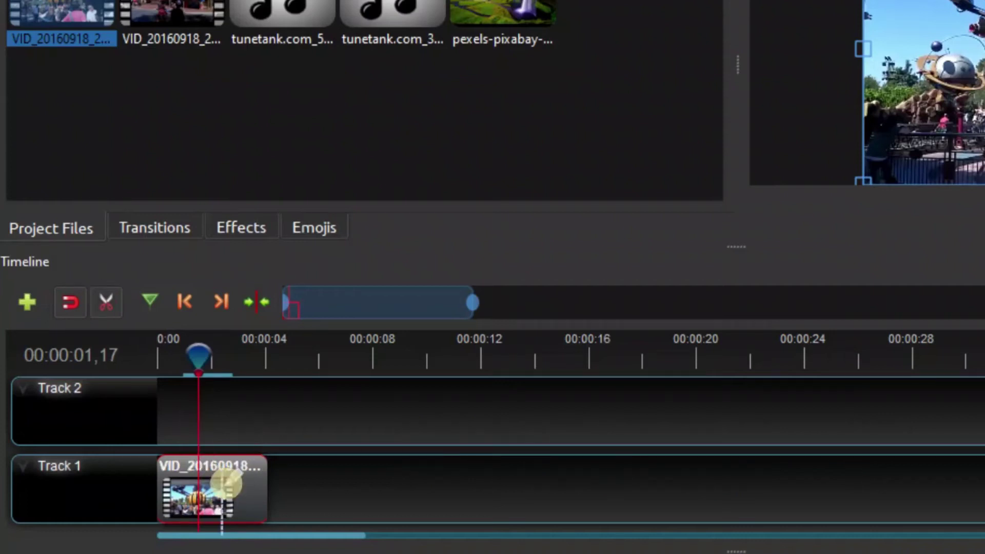
click(204, 480)
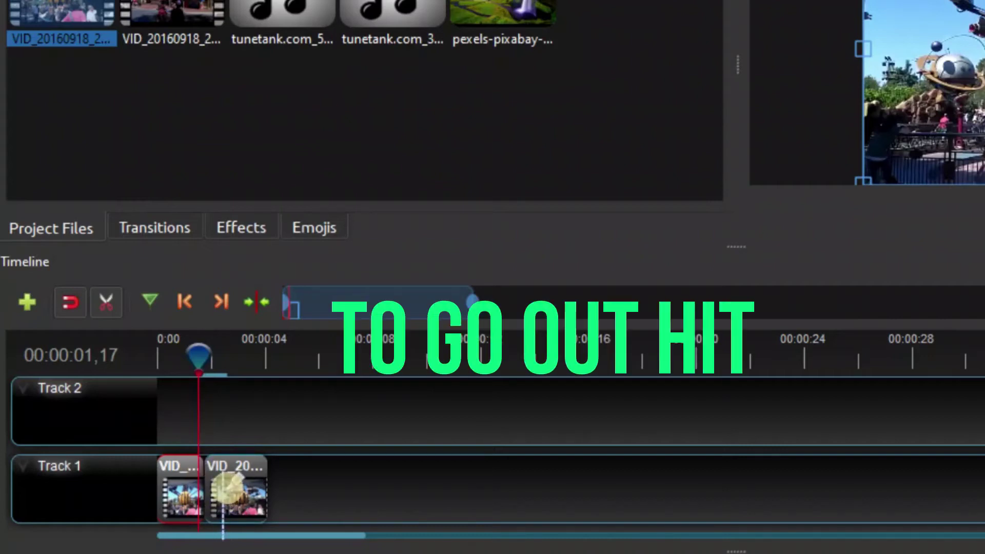
key(c)
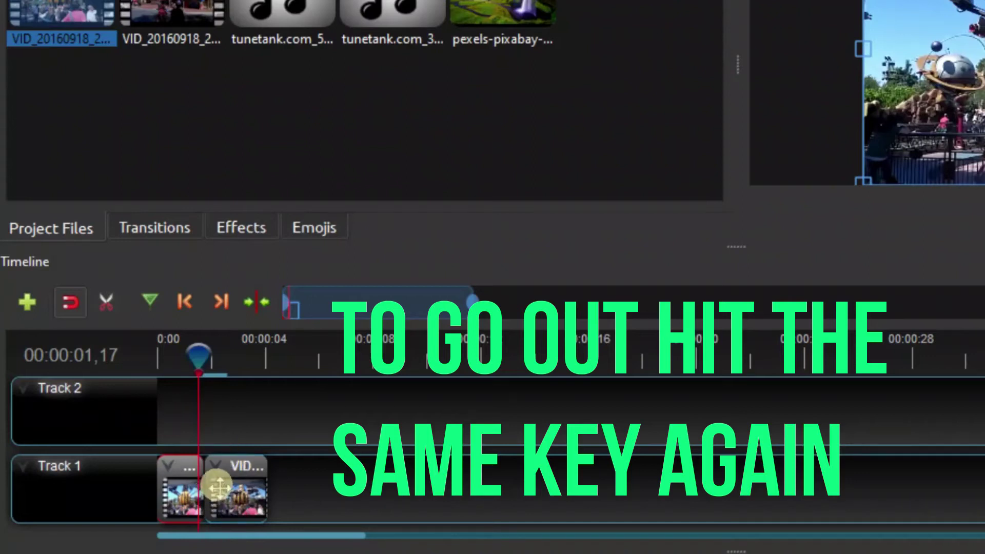
mouse_move(220, 485)
mouse_down()
mouse_move(308, 477)
mouse_move(220, 485)
mouse_up()
right_click(220, 482)
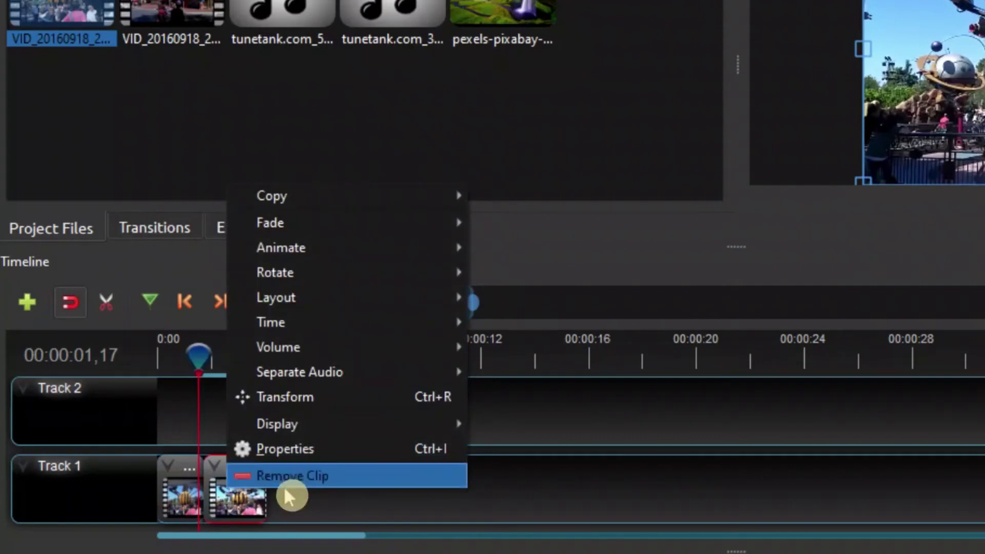
mouse_move(285, 199)
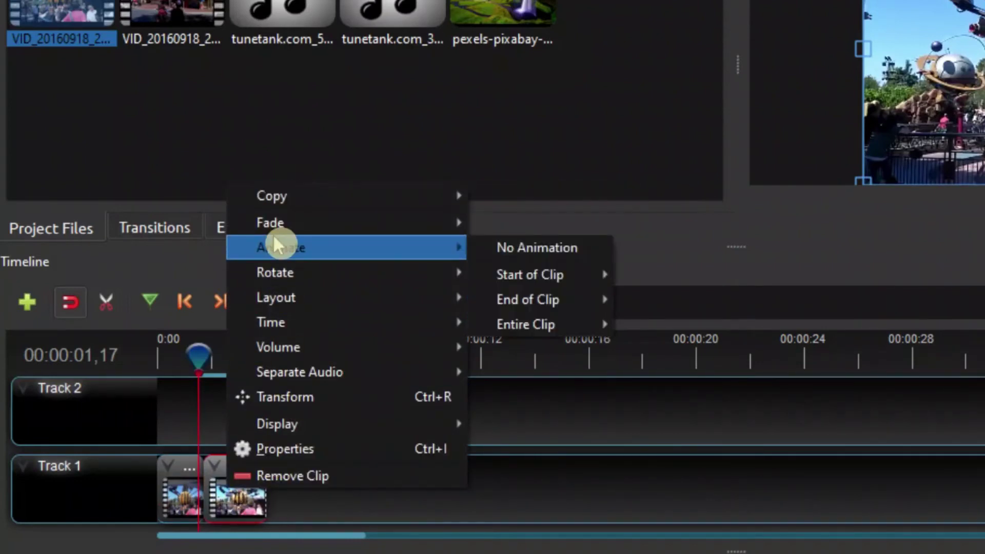
click(235, 509)
- Undo the split with Ctrl+Z and return the playhead to the timeline start
drag(198, 356, 226, 410)
drag(224, 356, 206, 365)
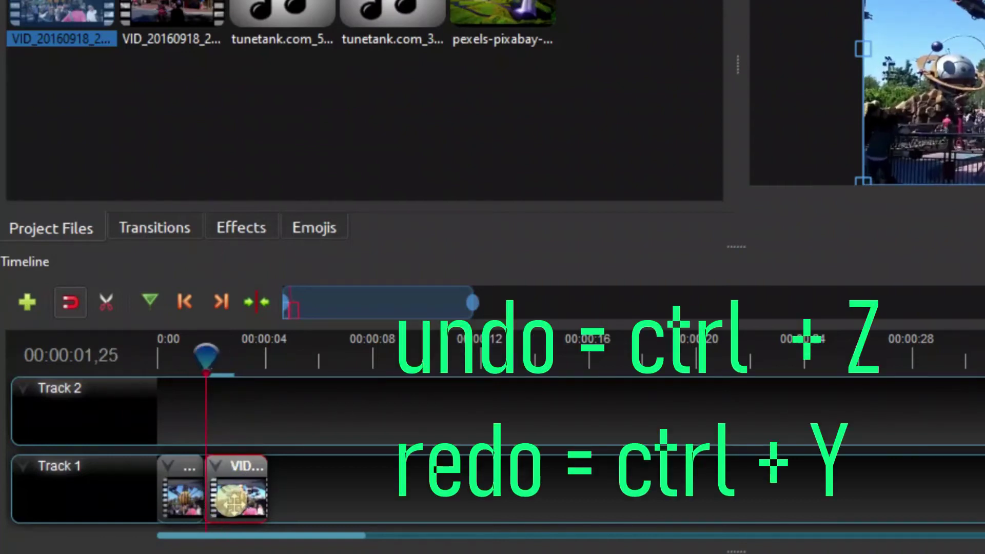
key(ctrl+z)
key(ctrl+z)
drag(169, 354, 157, 354)
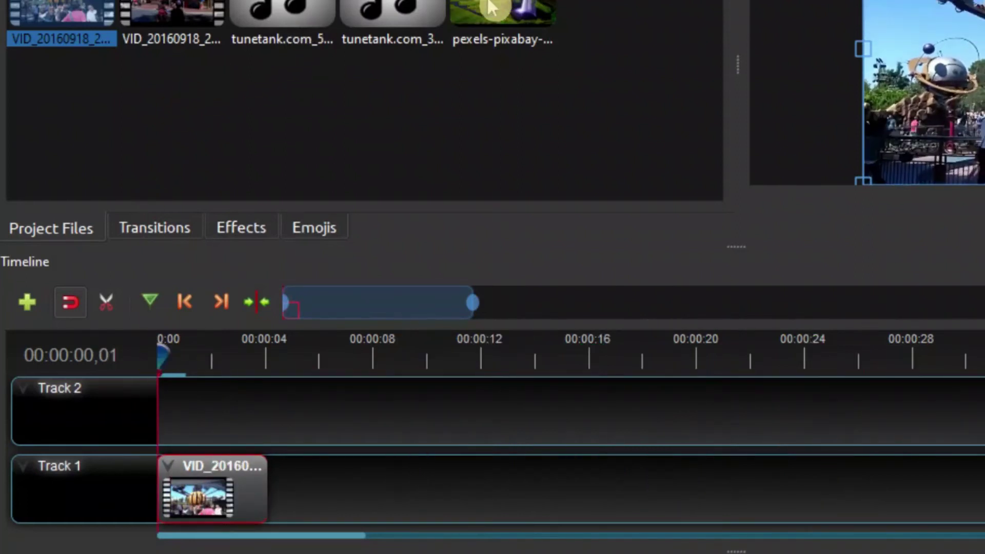
- Place the waterfall image on Track 2 at 0:00 and trim it to the video's length
drag(495, 11, 139, 415)
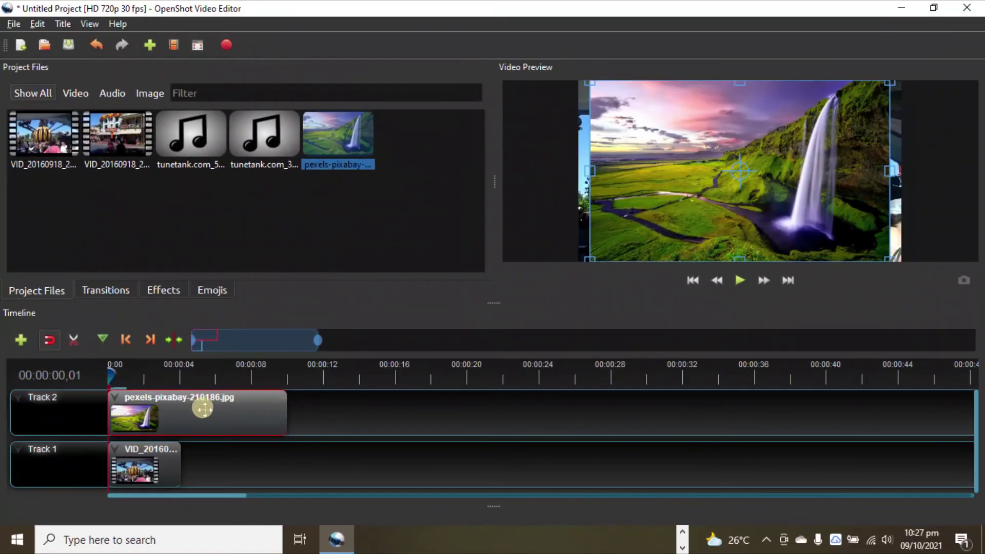
drag(287, 413, 181, 412)
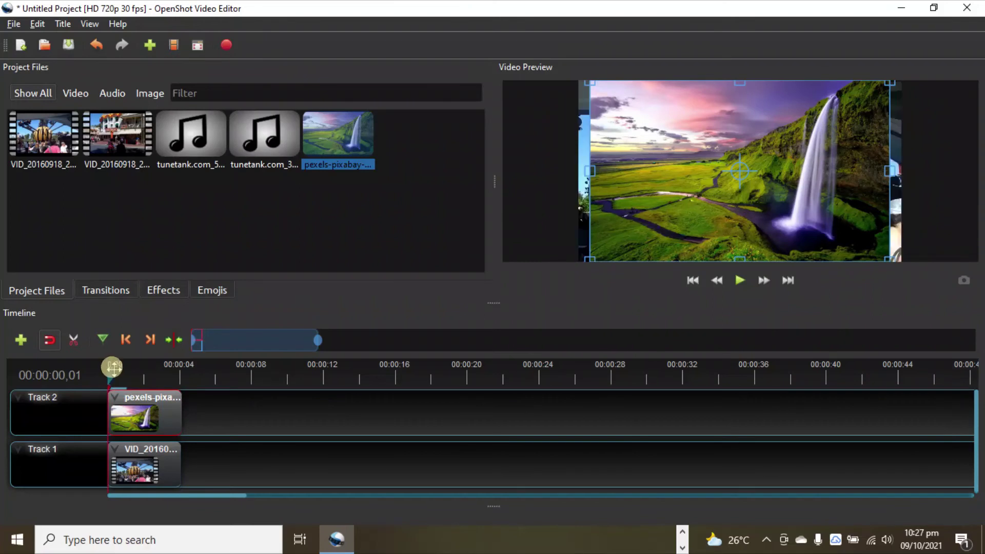
drag(113, 367, 162, 370)
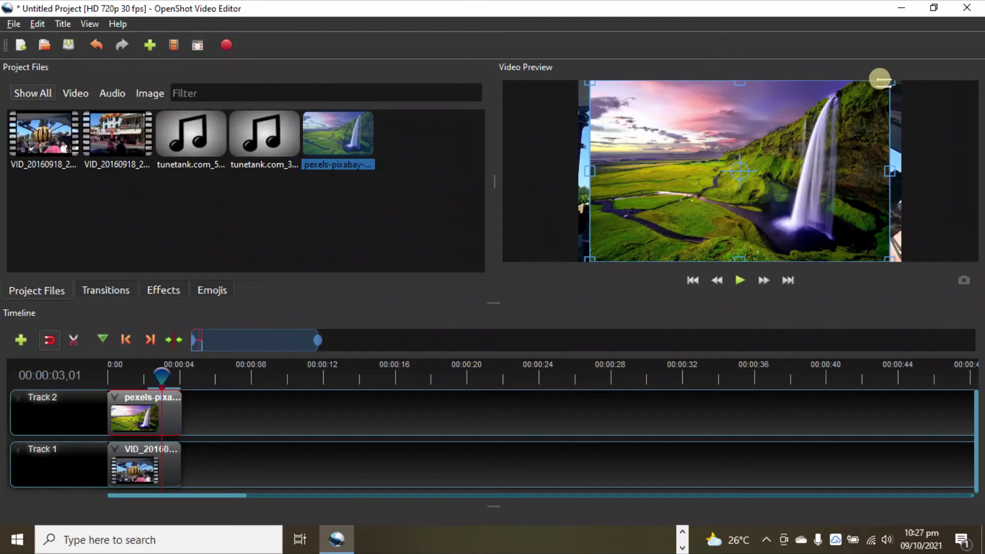
- Near the clip end, shrink the waterfall into a lower-right inset, then play back the animation
drag(882, 78, 802, 122)
drag(715, 138, 800, 173)
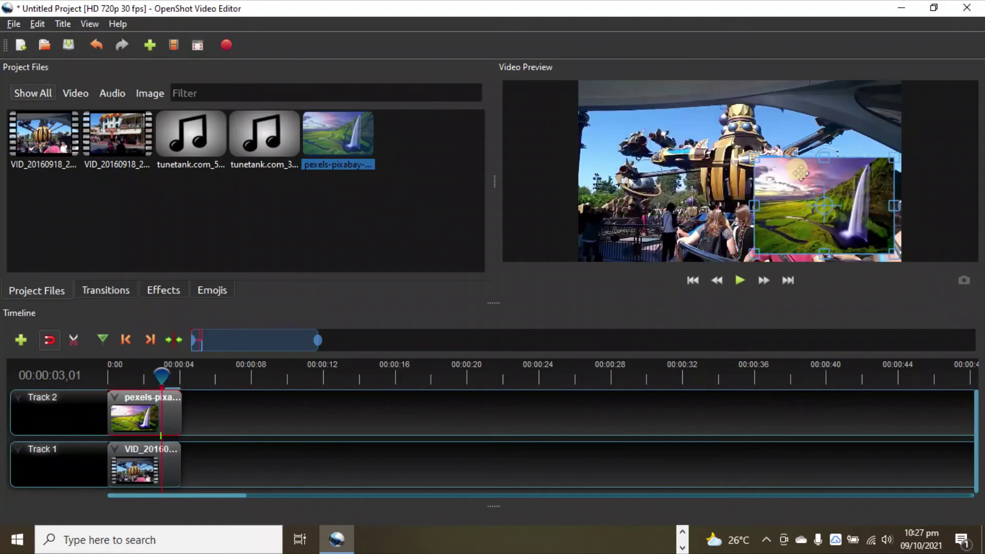
drag(163, 373, 112, 383)
click(128, 403)
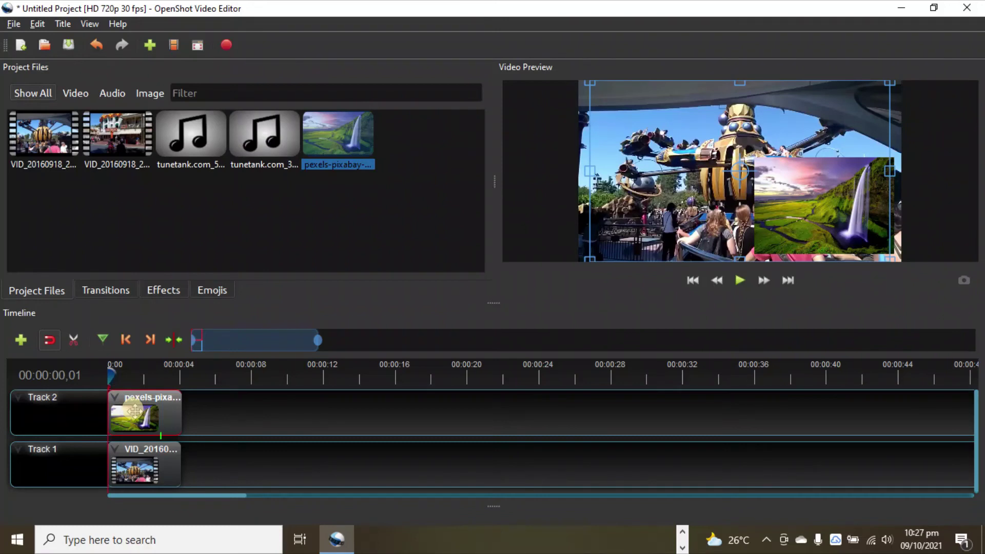
key(space)
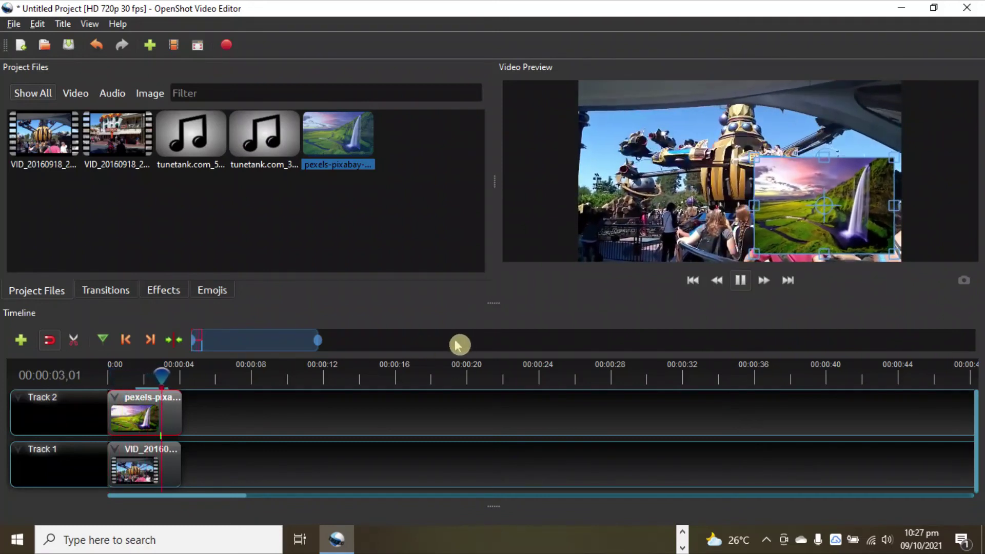
key(space)
- Open the waterfall clip's Properties and scroll to its Location and Scale rows
right_click(135, 410)
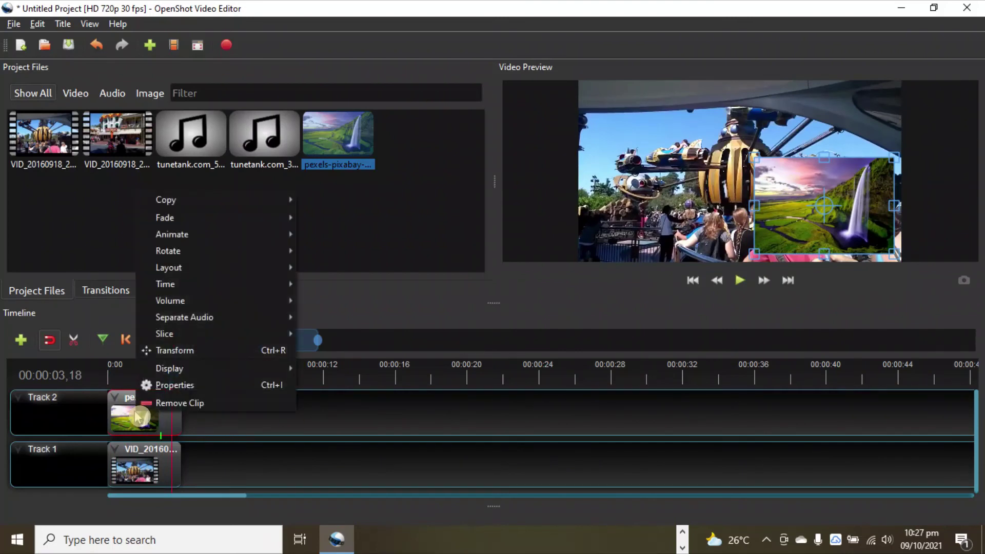
click(156, 384)
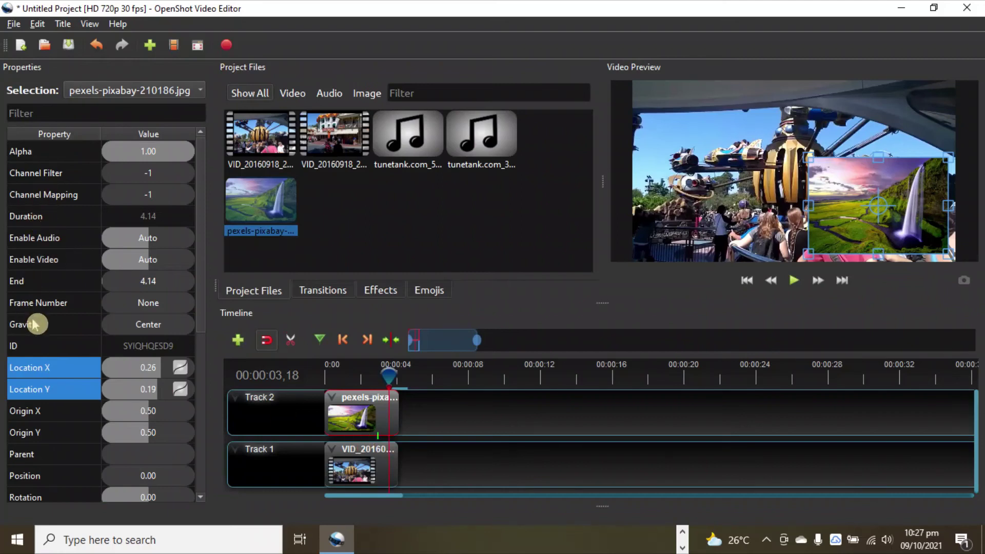
scroll(36, 324, down, 2)
scroll(36, 324, down, 1)
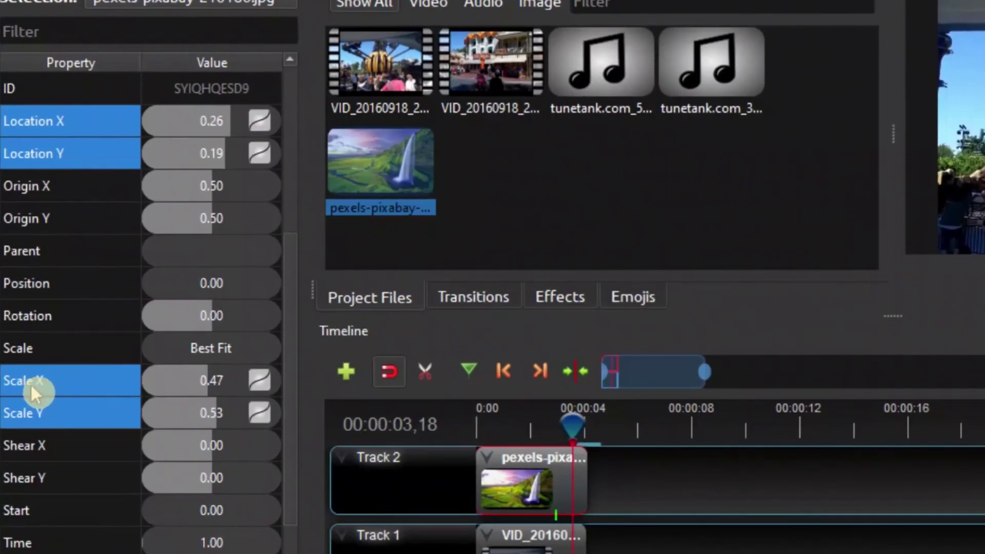
- Scrub and play the timeline to watch Location and Scale values shrink over time
drag(570, 413, 481, 431)
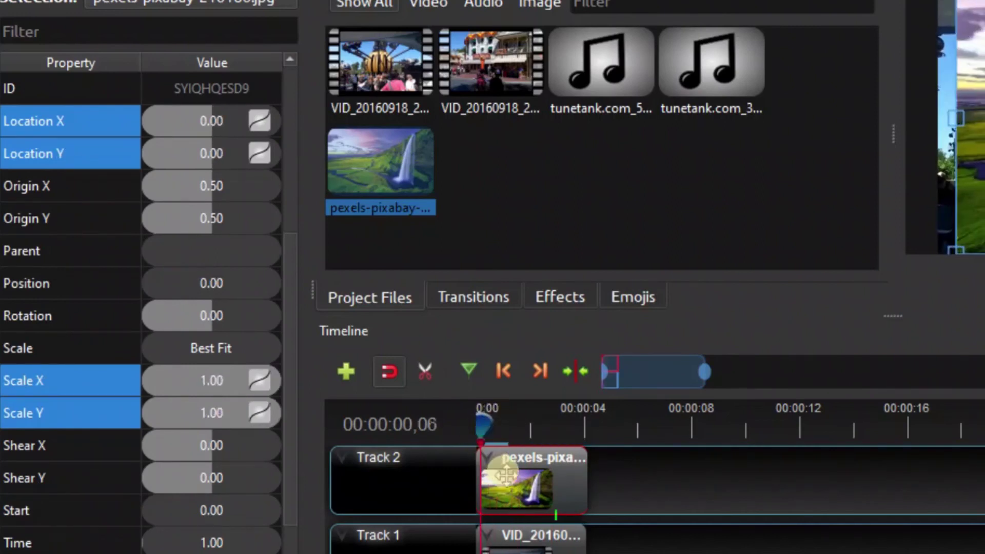
key(space)
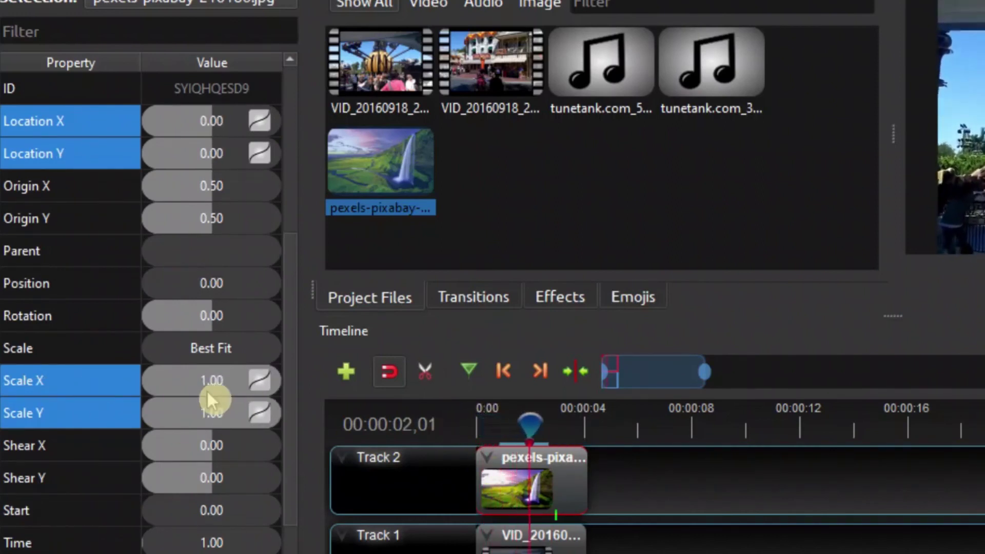
mouse_move(539, 441)
mouse_down()
mouse_move(545, 424)
mouse_move(501, 446)
mouse_move(480, 418)
mouse_move(558, 431)
mouse_move(500, 431)
mouse_move(540, 431)
mouse_move(528, 428)
mouse_up()
drag(468, 435, 509, 431)
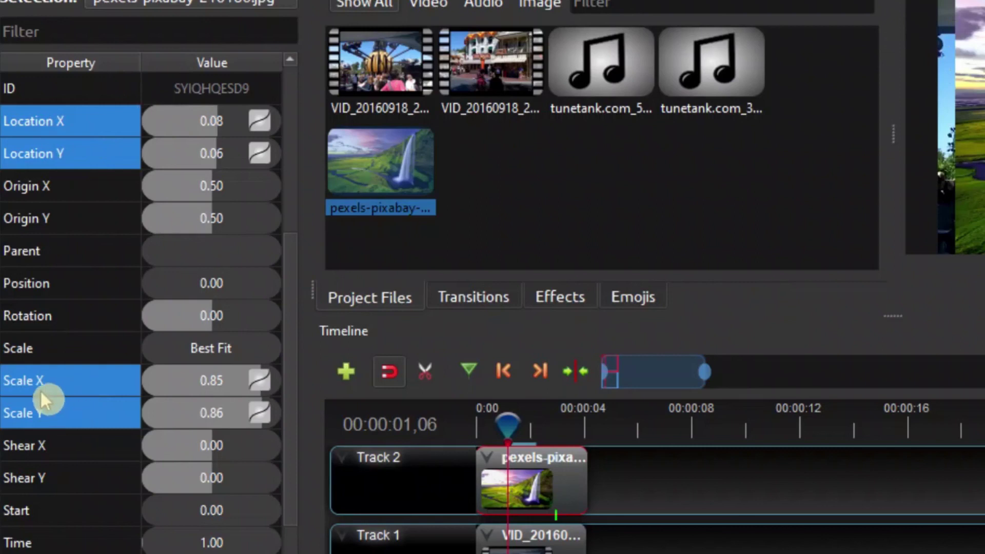
key(space)
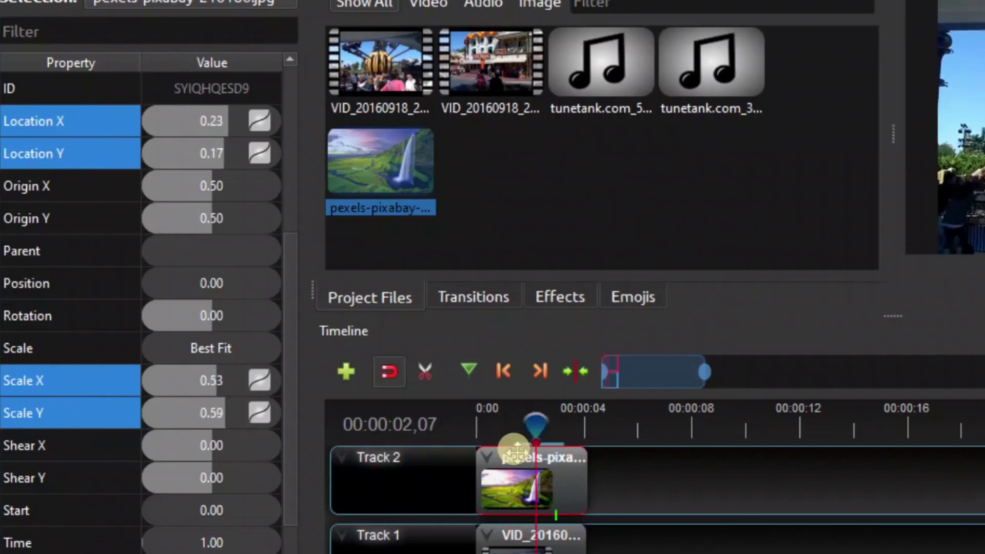